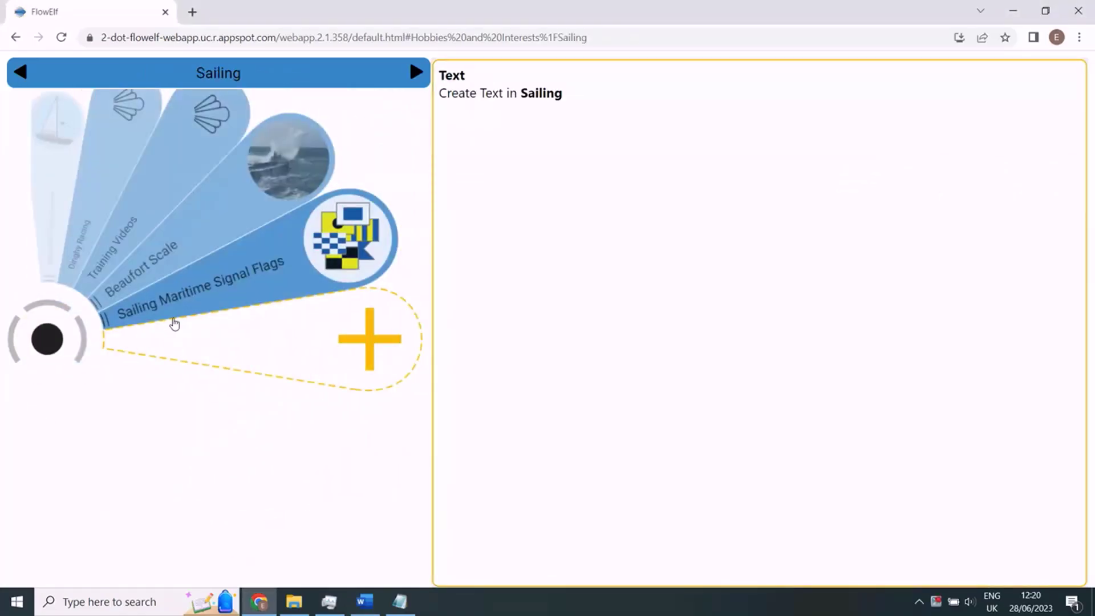
scroll(175, 334, up, 3)
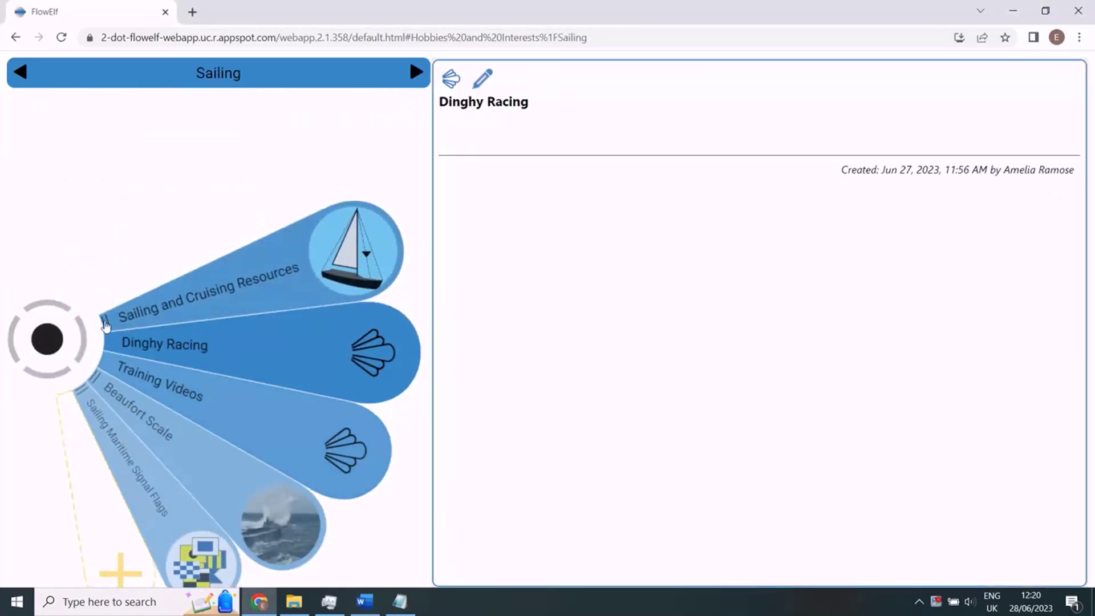
Drill into Sailing and Cruising Resources, then into its Racing Rules of Sailing collection
click(104, 323)
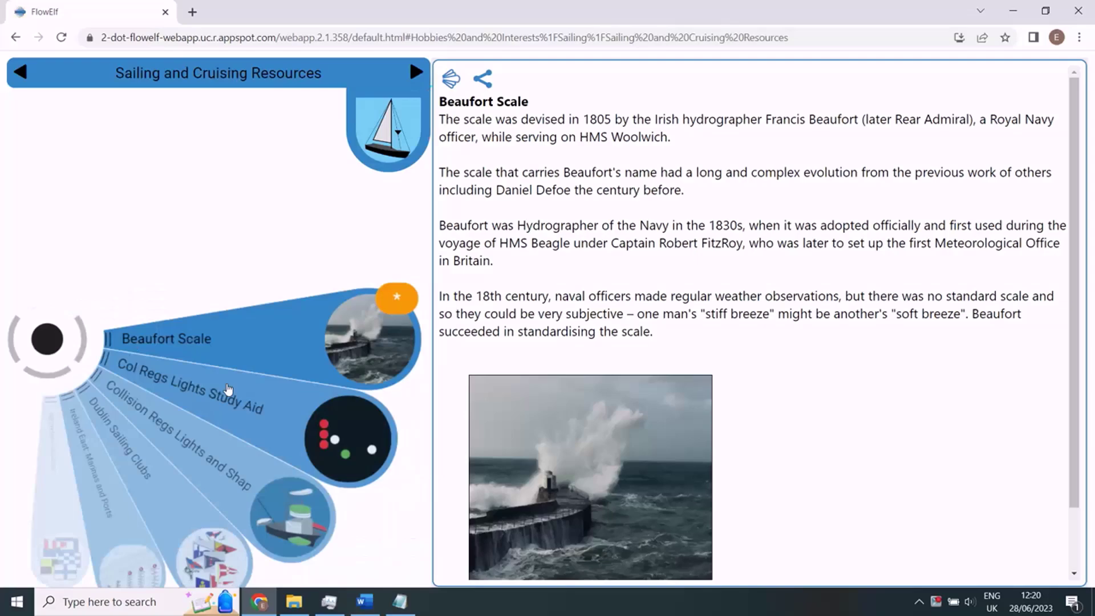
scroll(228, 390, down, 4)
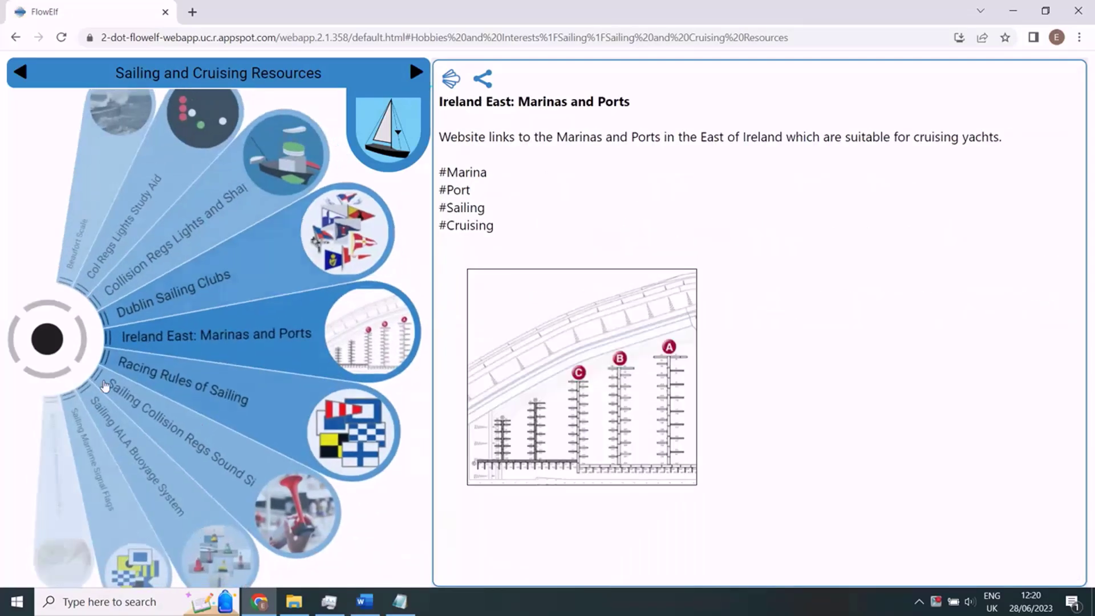
click(104, 386)
click(106, 339)
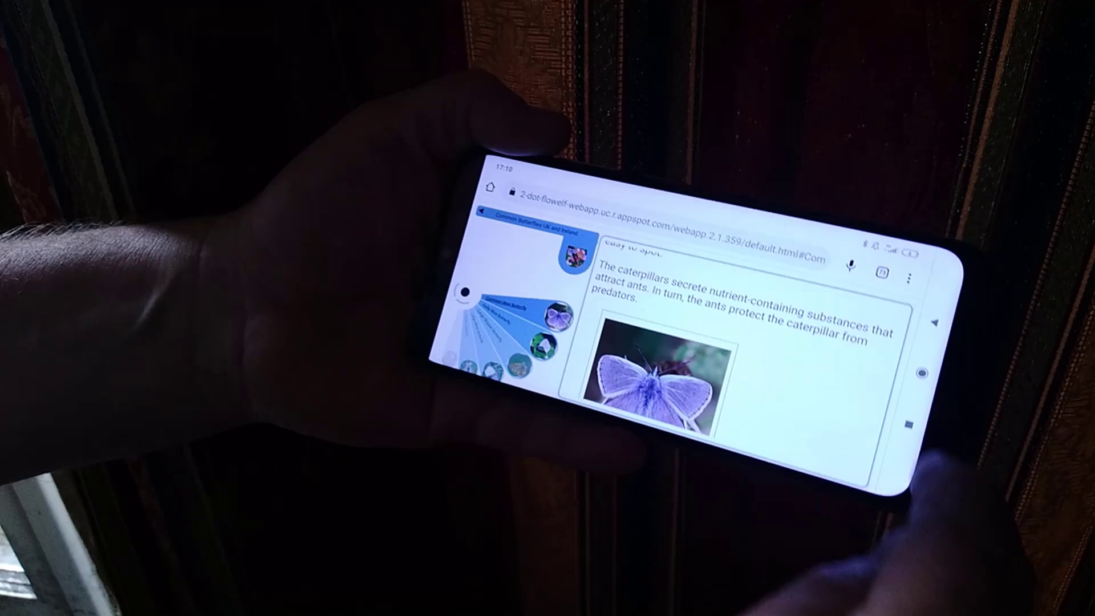
scroll(856, 449, up, 3)
scroll(856, 462, up, 2)
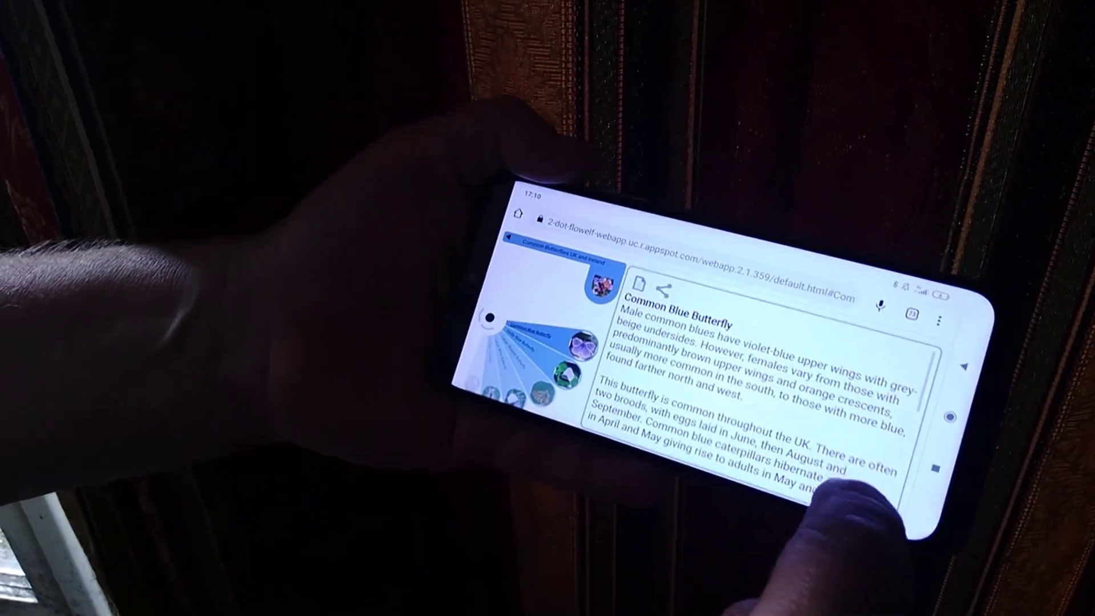
scroll(770, 428, down, 5)
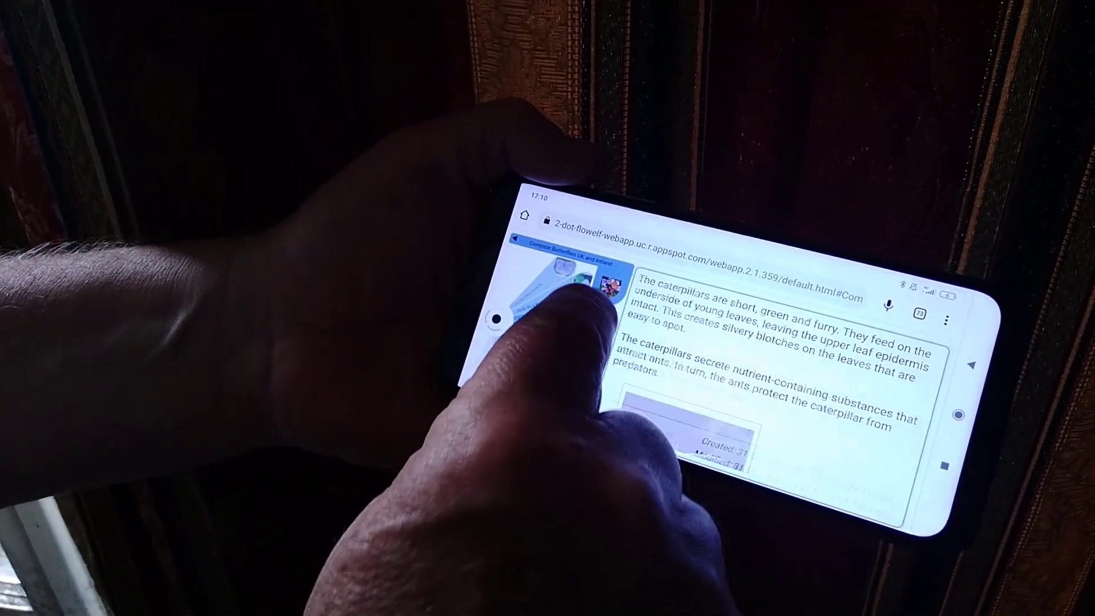
Spin the butterfly wheel, then back out of the enlarged butterfly photo
drag(548, 296, 505, 342)
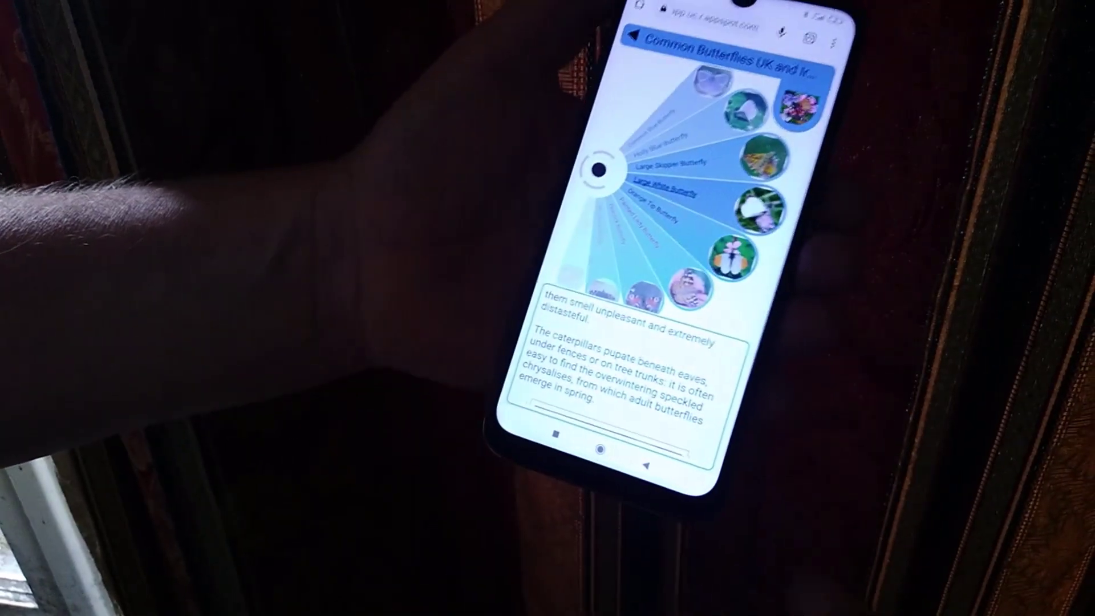
scroll(685, 329, down, 2)
scroll(684, 334, down, 2)
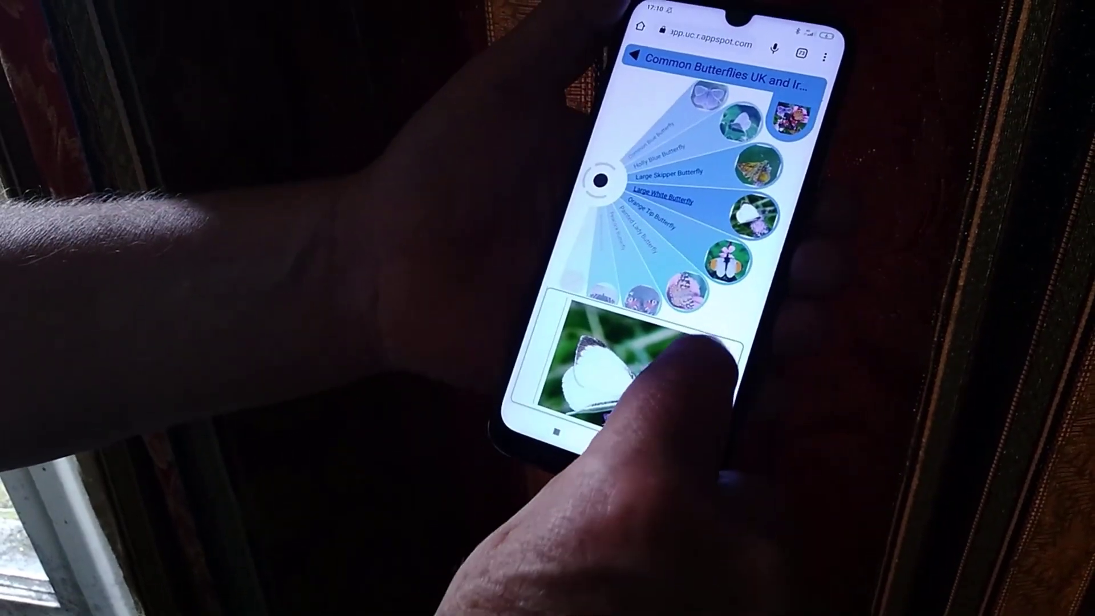
scroll(710, 325, up, 2)
scroll(728, 325, up, 2)
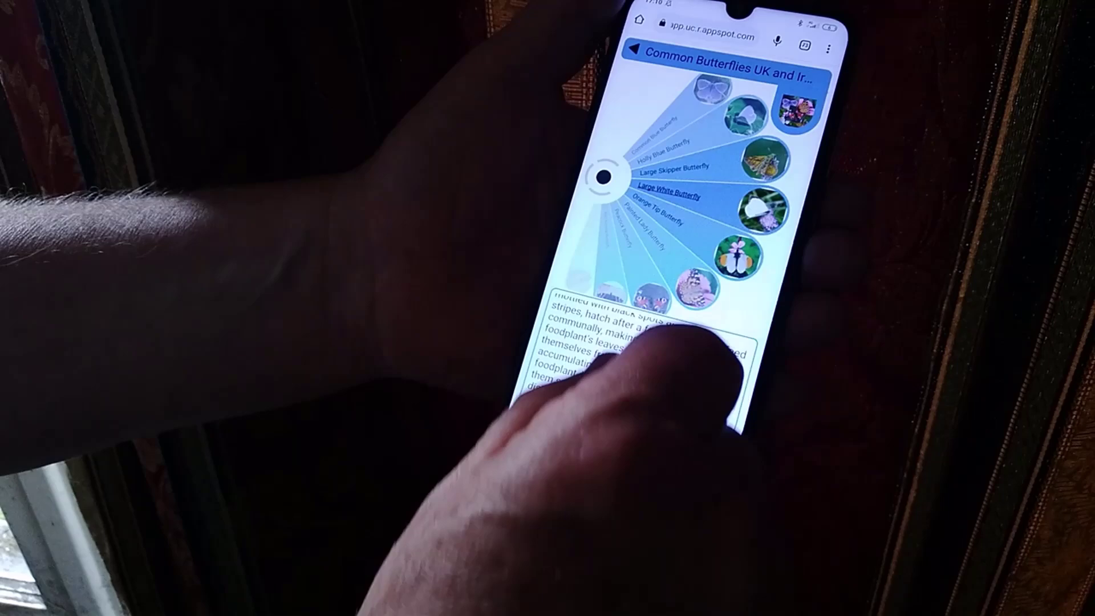
scroll(753, 330, up, 2)
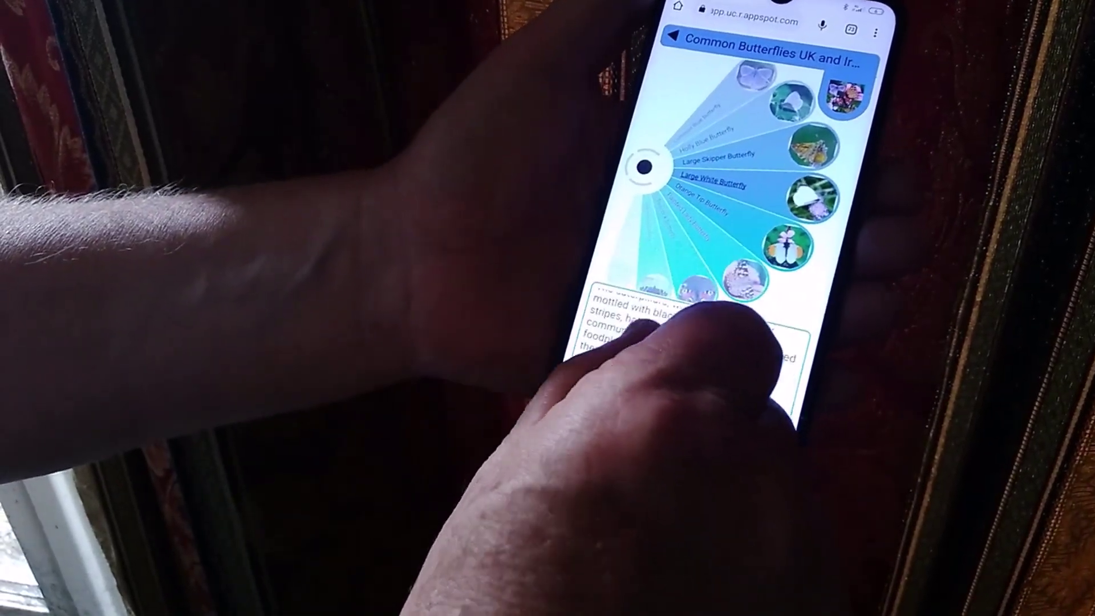
scroll(736, 376, down, 2)
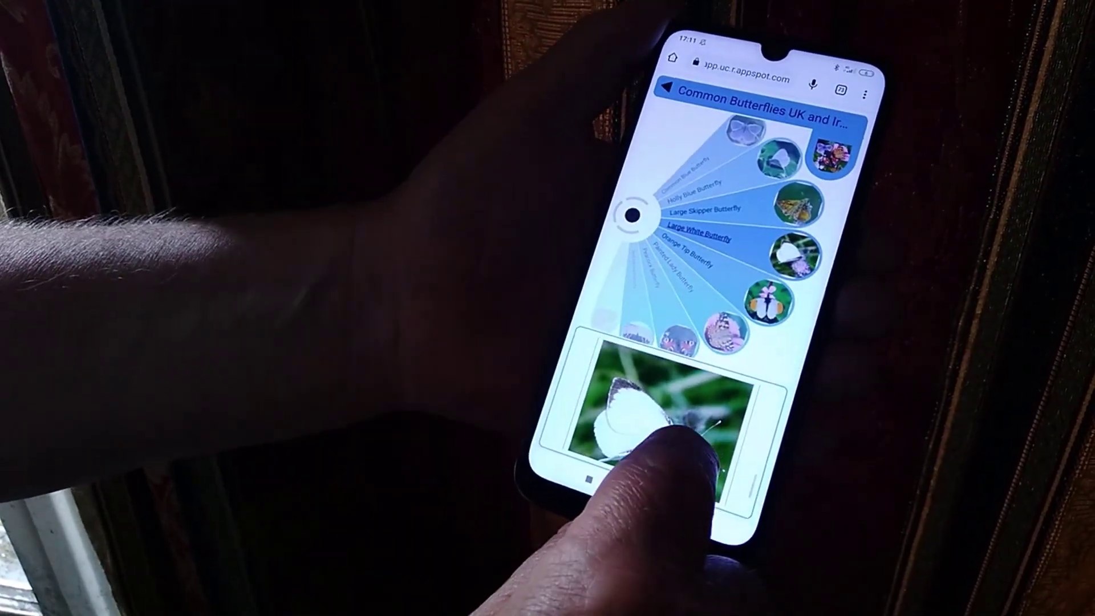
scroll(710, 411, down, 3)
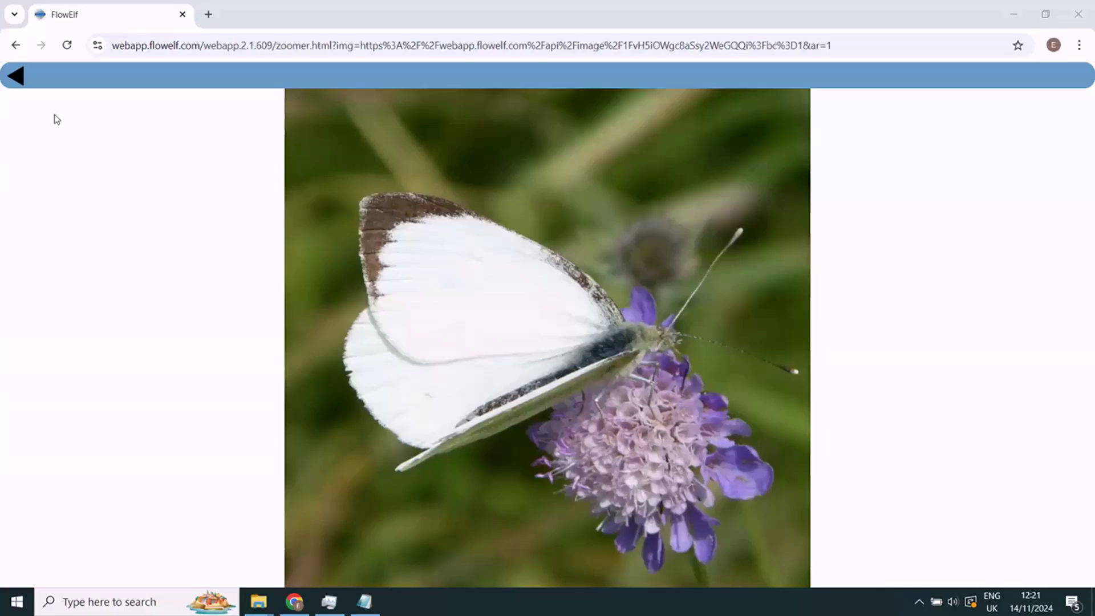
click(18, 76)
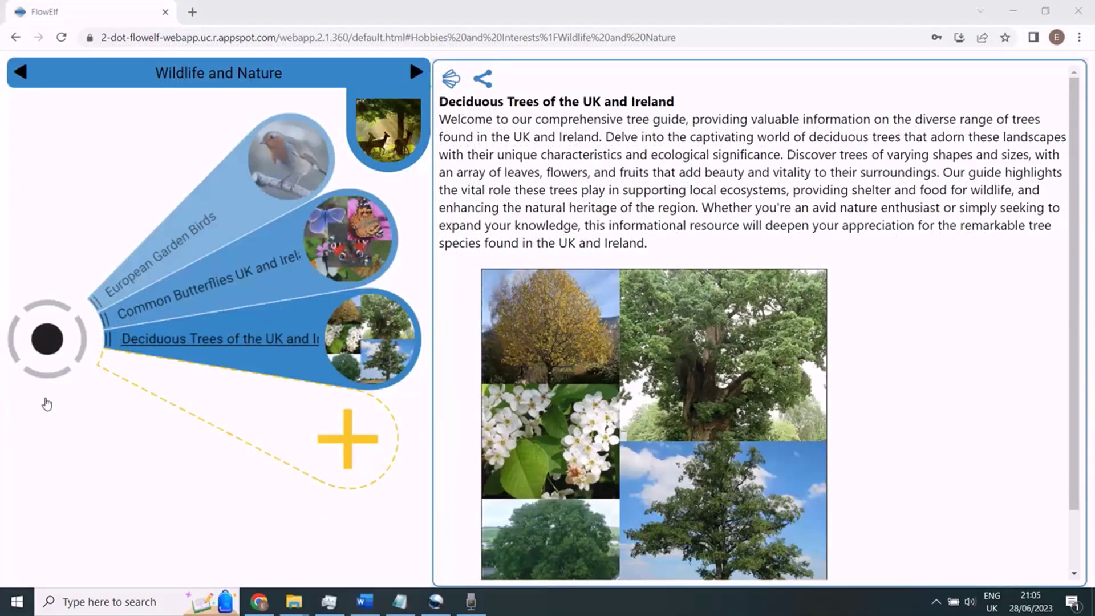
Open Deciduous Trees and rotate through the Malvaceae, Fagaceae and Betulaceae families
click(44, 342)
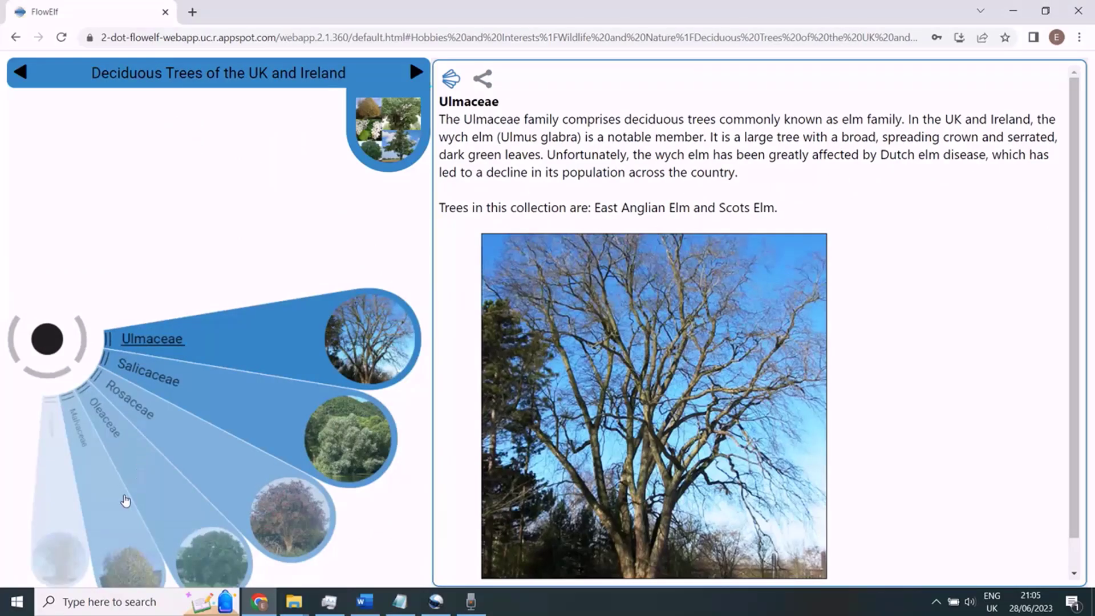
mouse_move(125, 501)
mouse_down()
mouse_move(159, 283)
mouse_move(186, 420)
mouse_up()
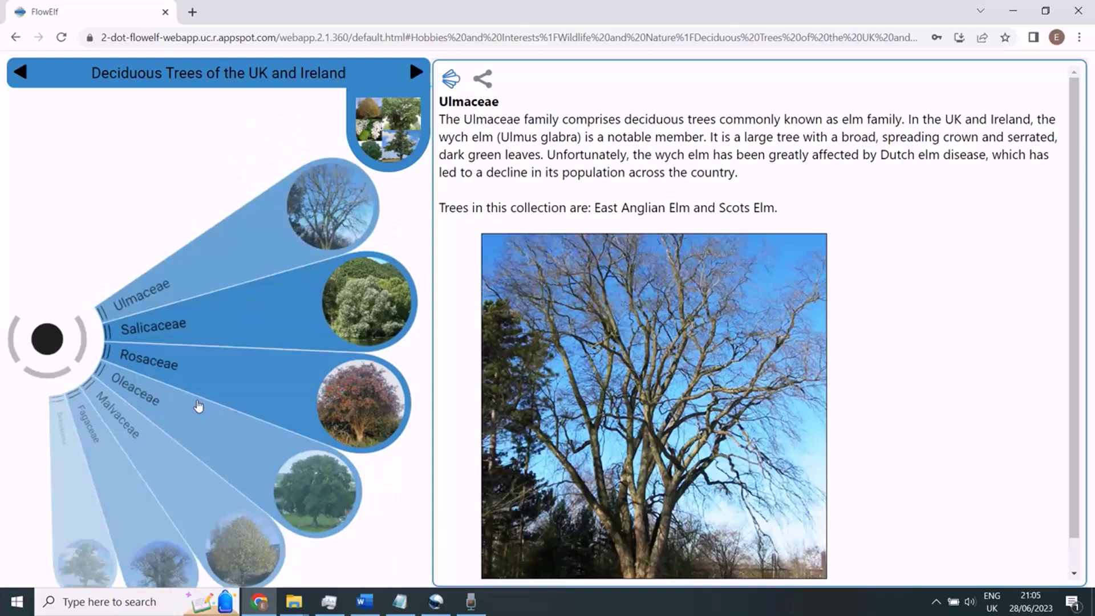
drag(47, 339, 49, 401)
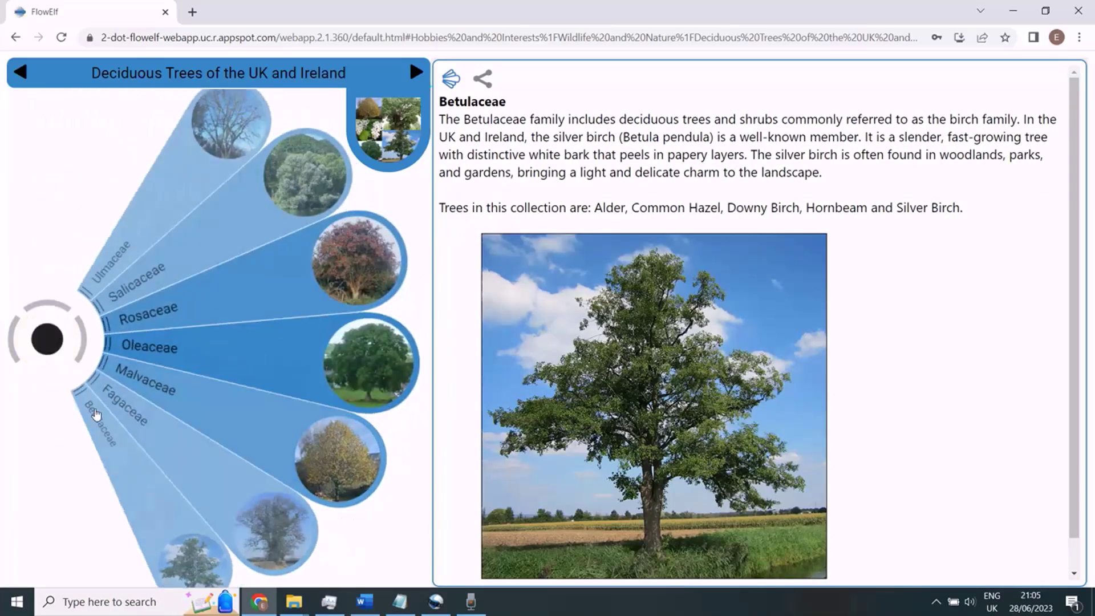
scroll(95, 415, up, 1)
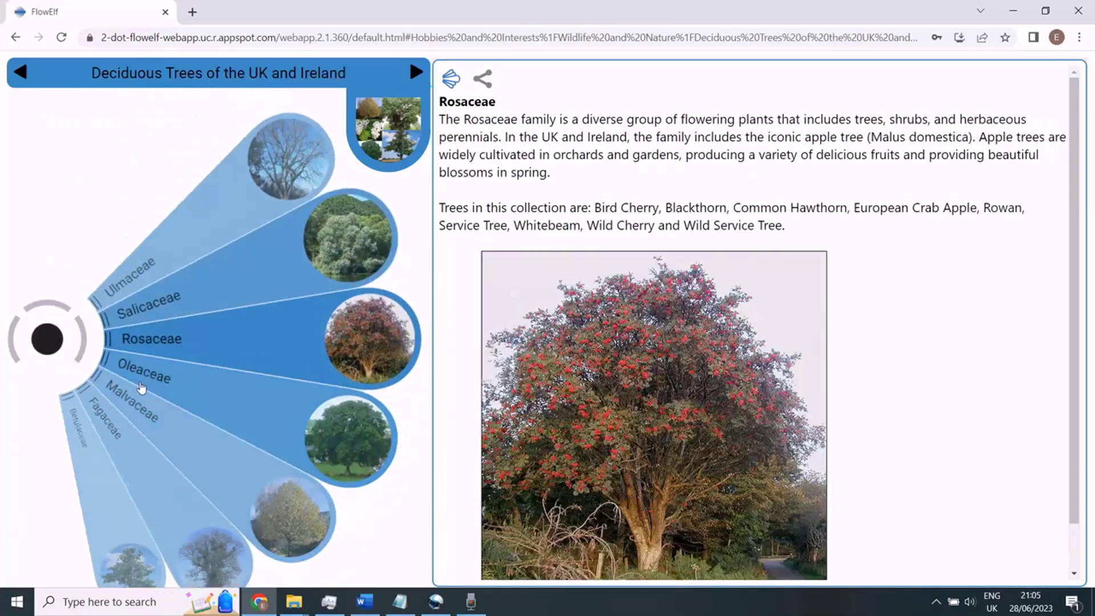
View Salicaceae's willow species, then back out to Wildlife and Nature
click(159, 304)
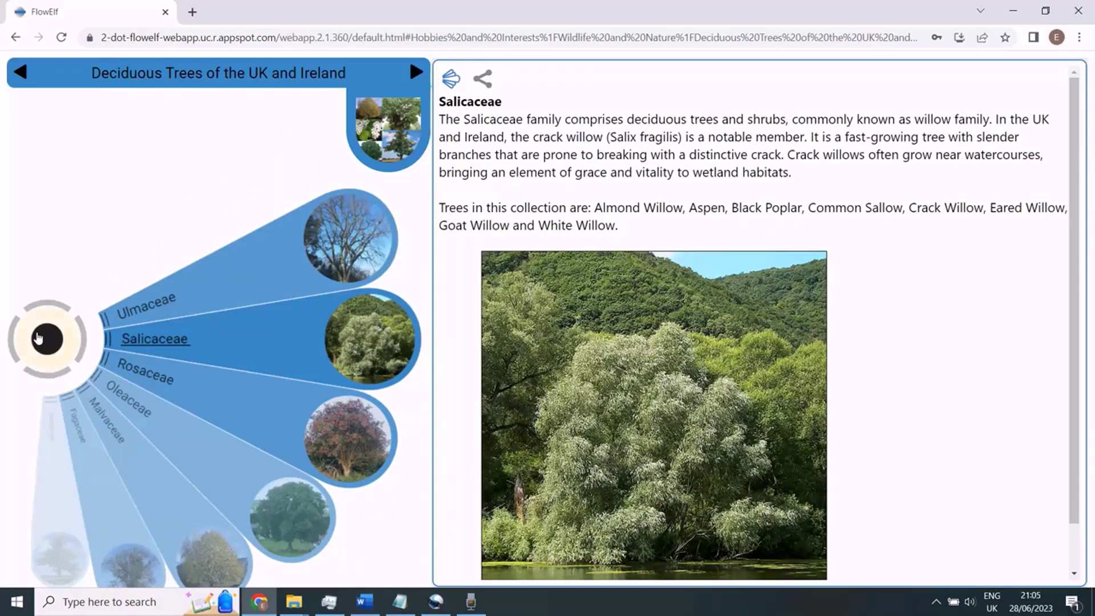
click(82, 336)
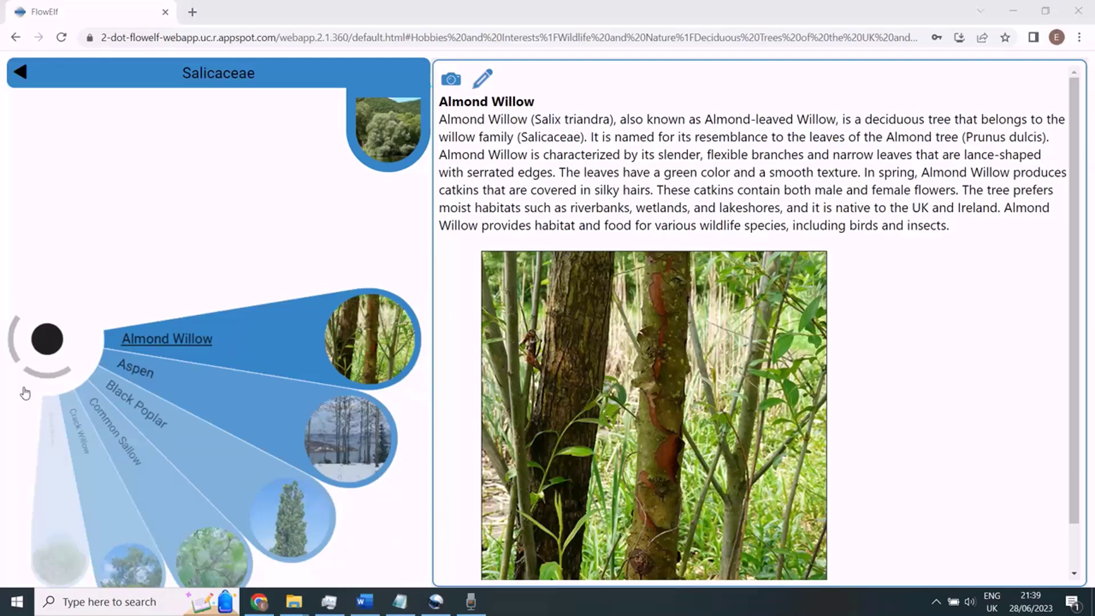
click(29, 74)
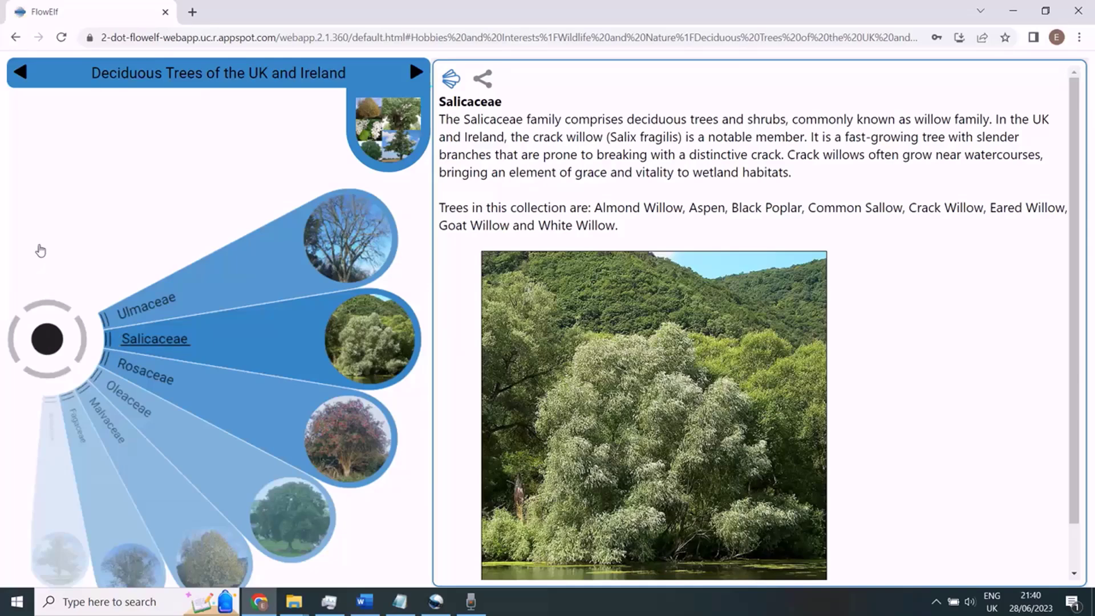
click(20, 73)
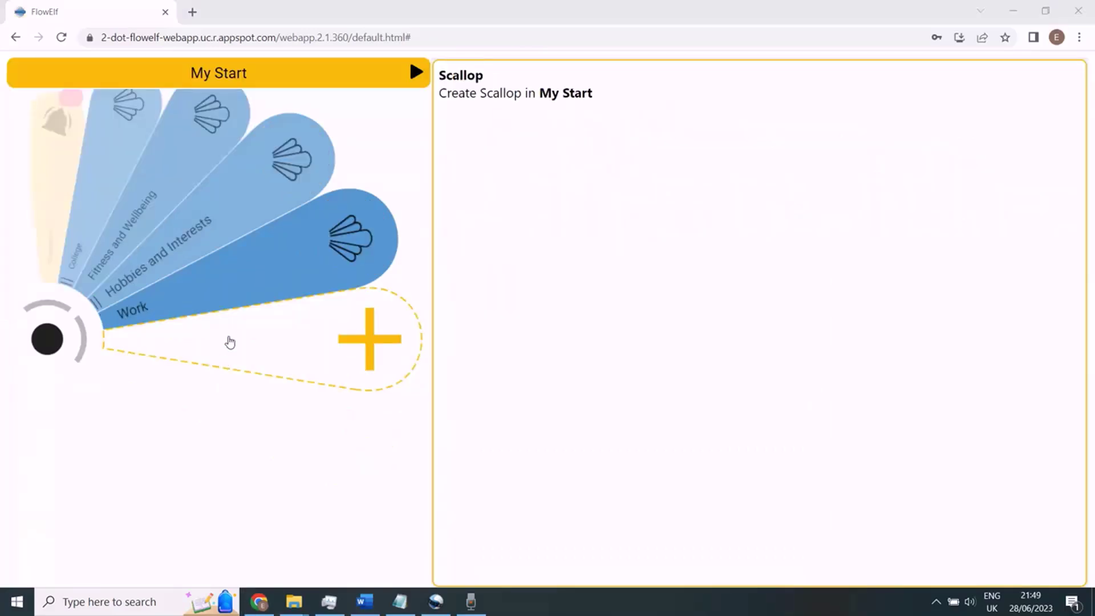
Save a new 'Home' scallop with description 'All things house and garden related'
click(229, 341)
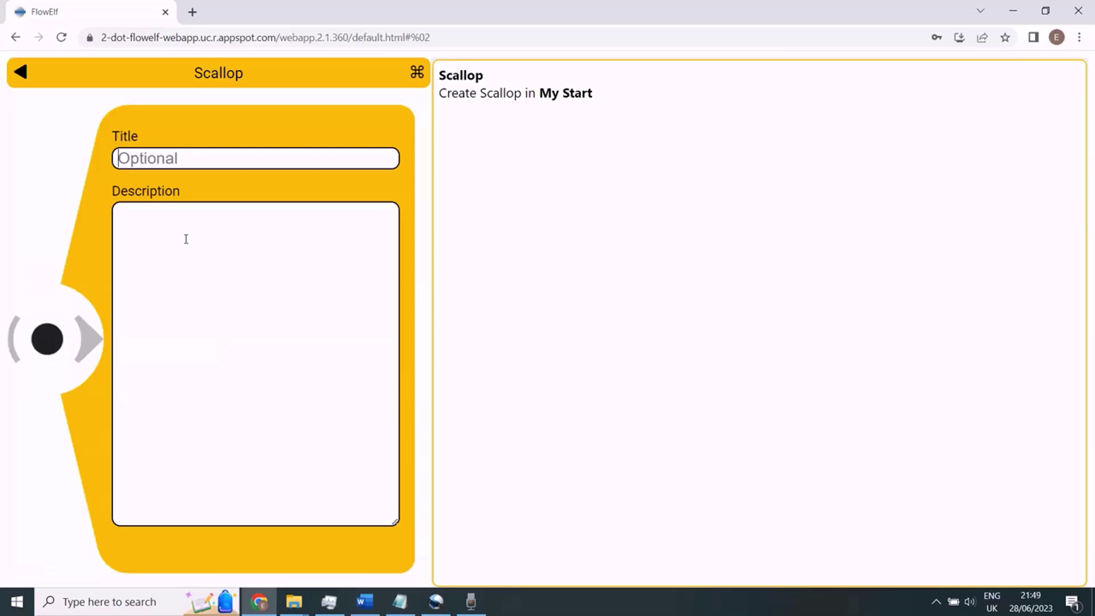
click(184, 236)
text(All things house and garden related)
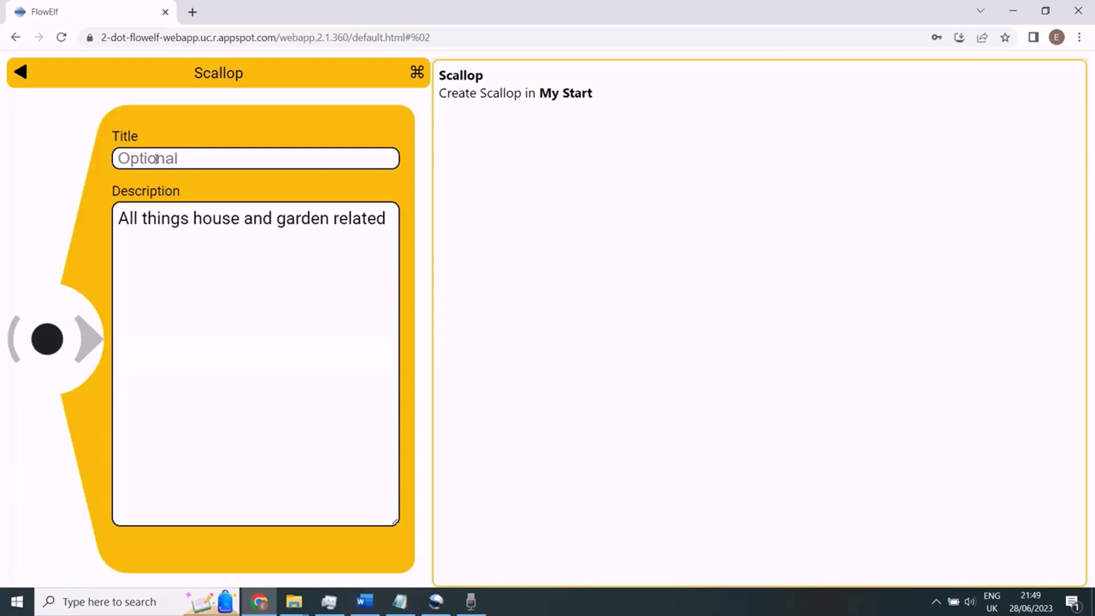
click(156, 157)
text(Home)
click(47, 338)
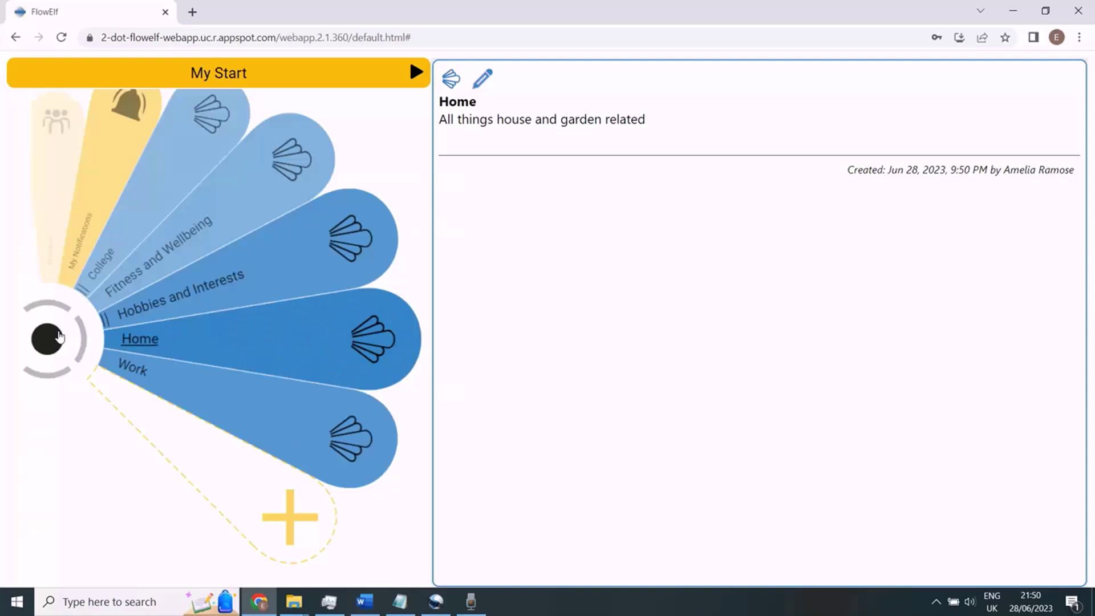
Enter the Home scallop and bring up its Home - contents command fan
click(45, 340)
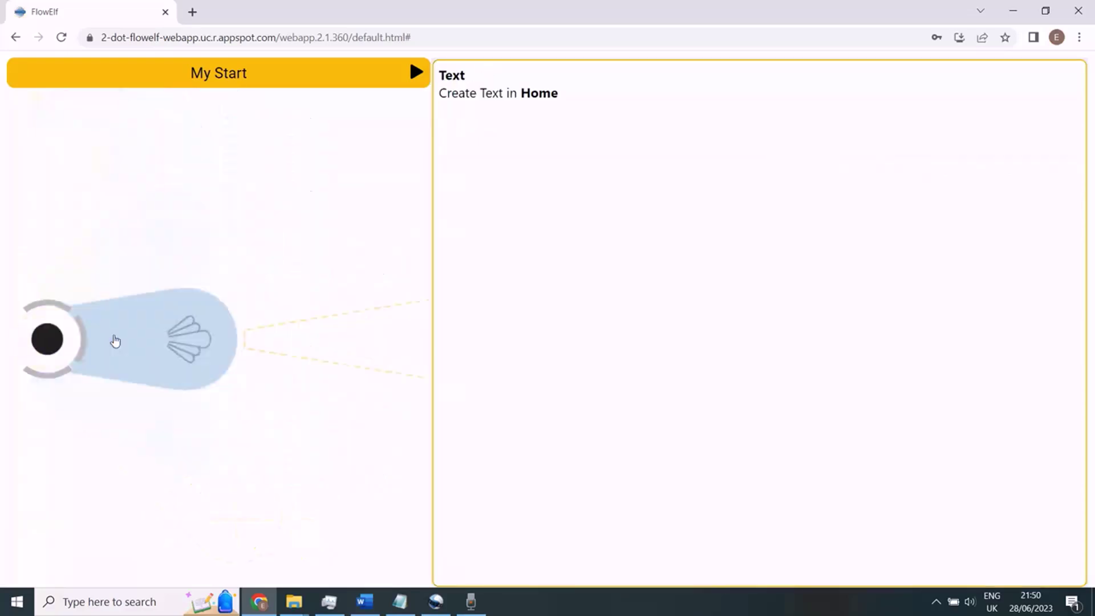
click(48, 340)
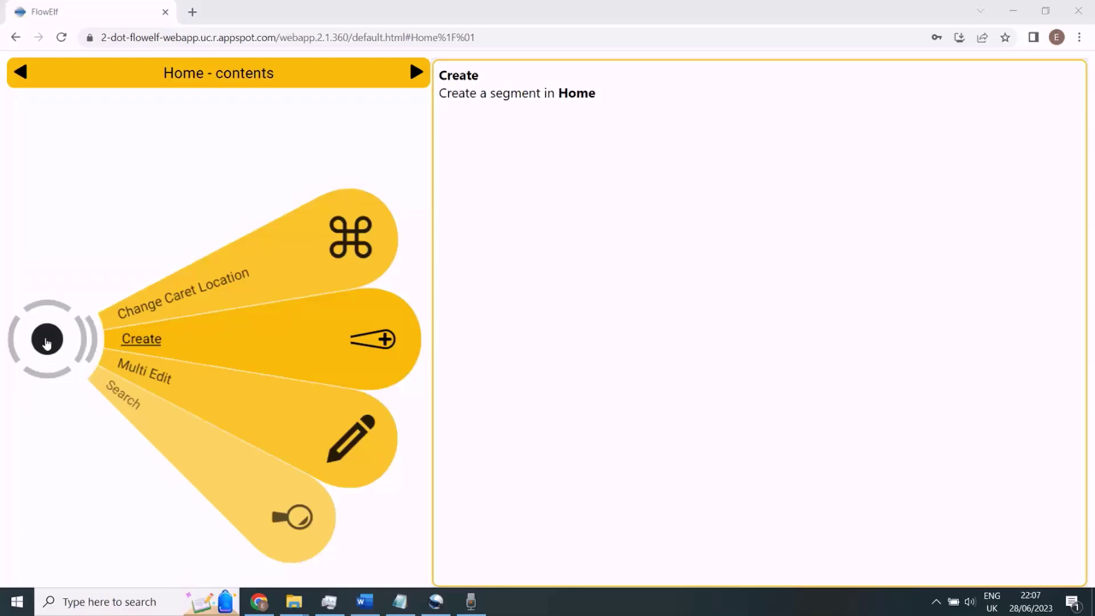
Browse Home's Create options, then its Search options through Wikipedia, and back out
click(45, 340)
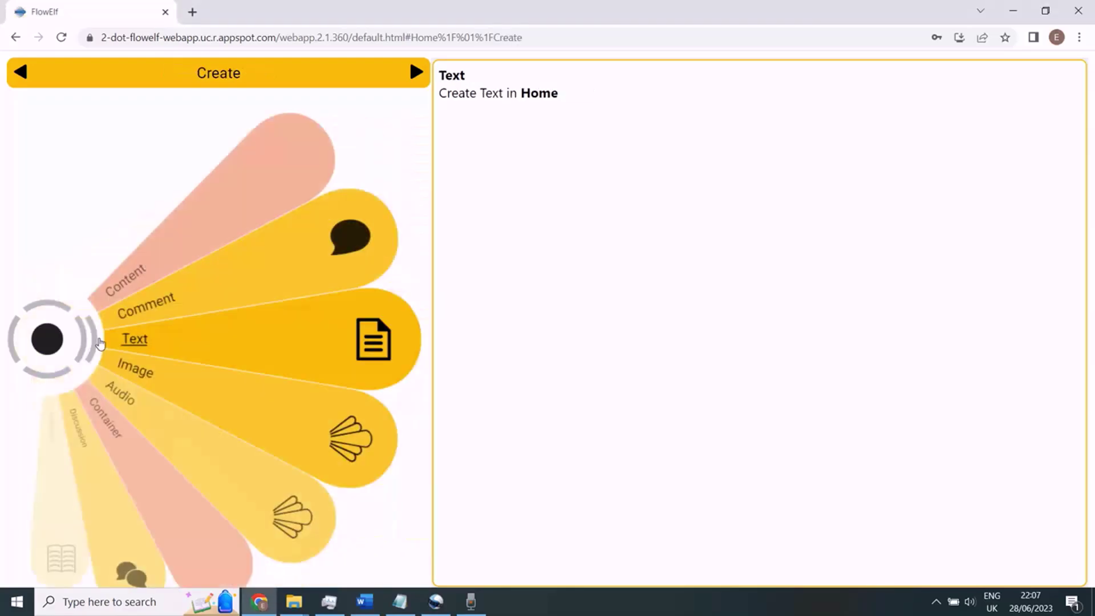
scroll(154, 410, down, 3)
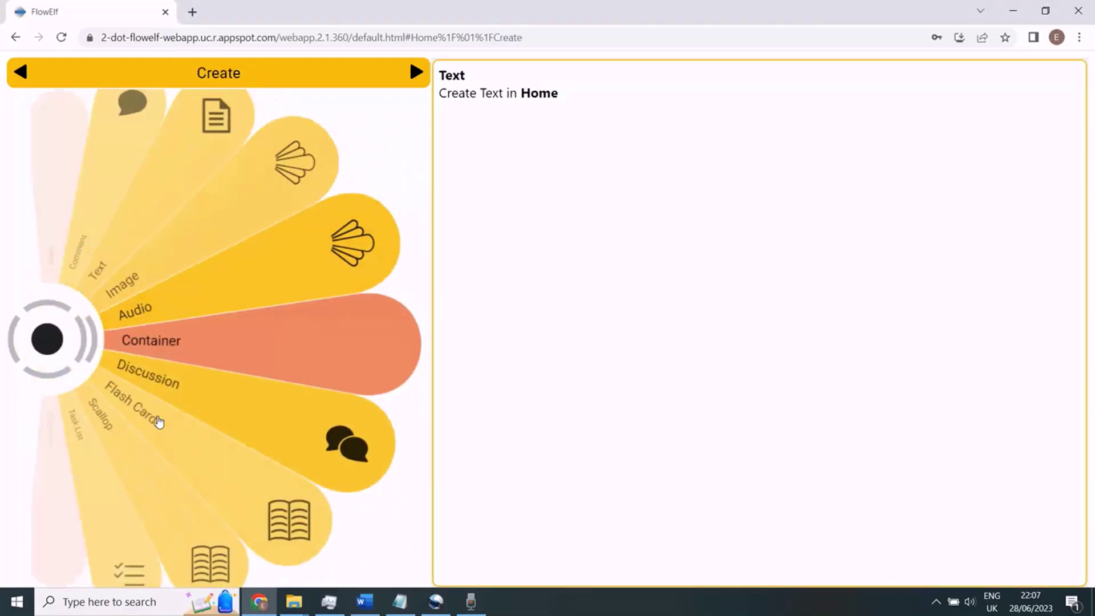
scroll(161, 417, down, 2)
scroll(161, 416, down, 3)
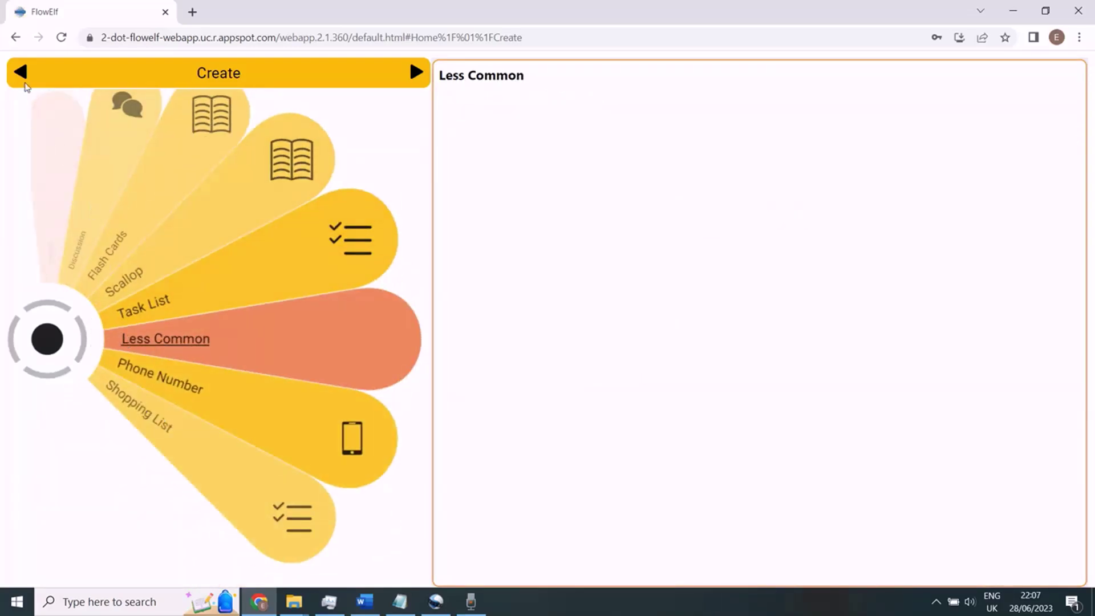
click(21, 74)
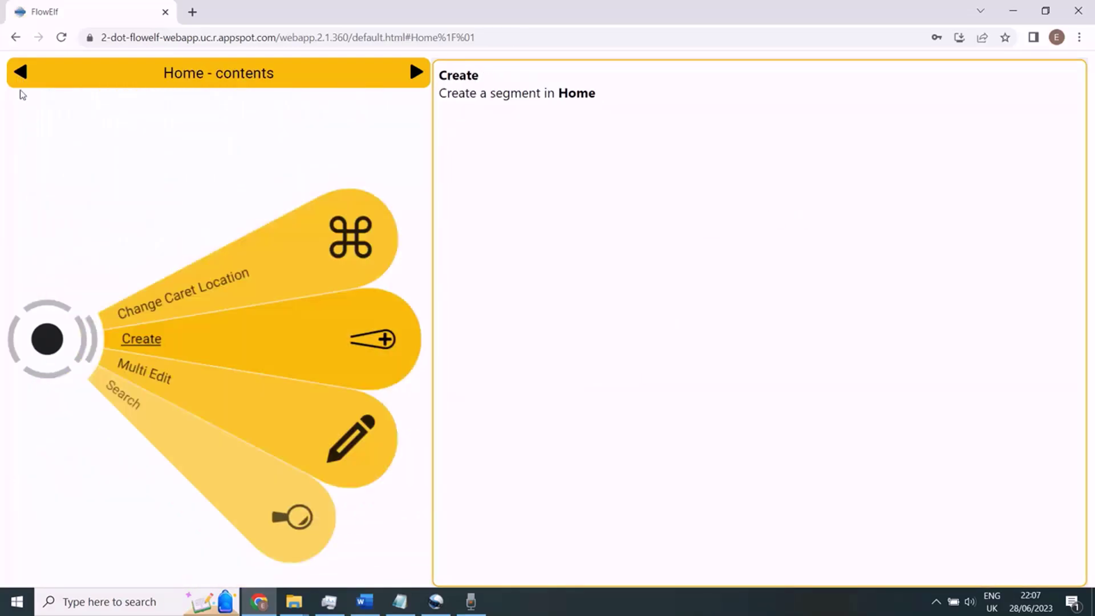
click(115, 391)
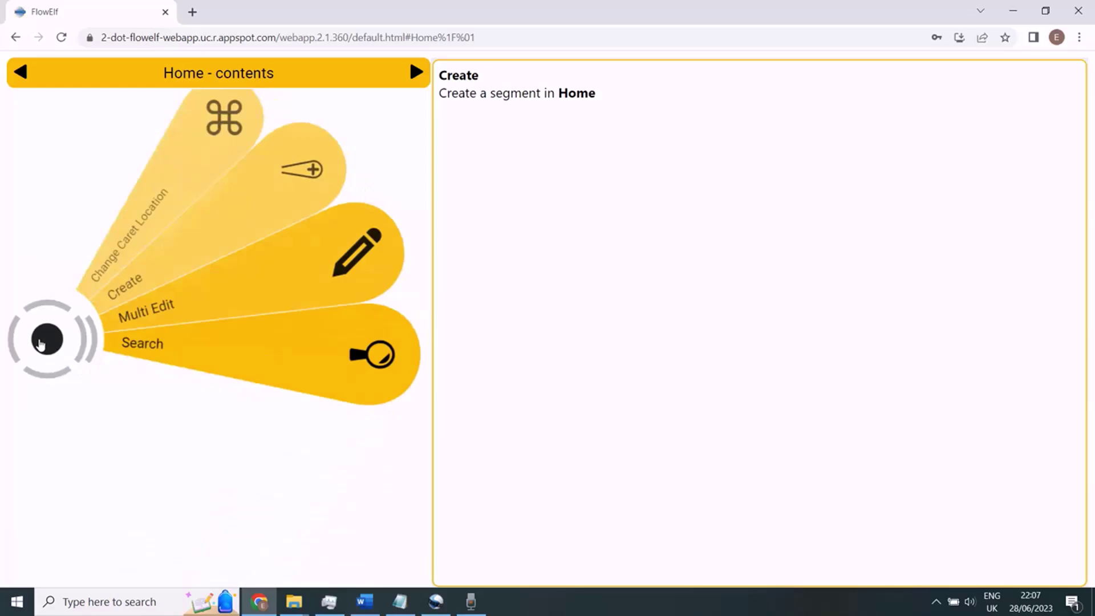
drag(41, 344, 98, 346)
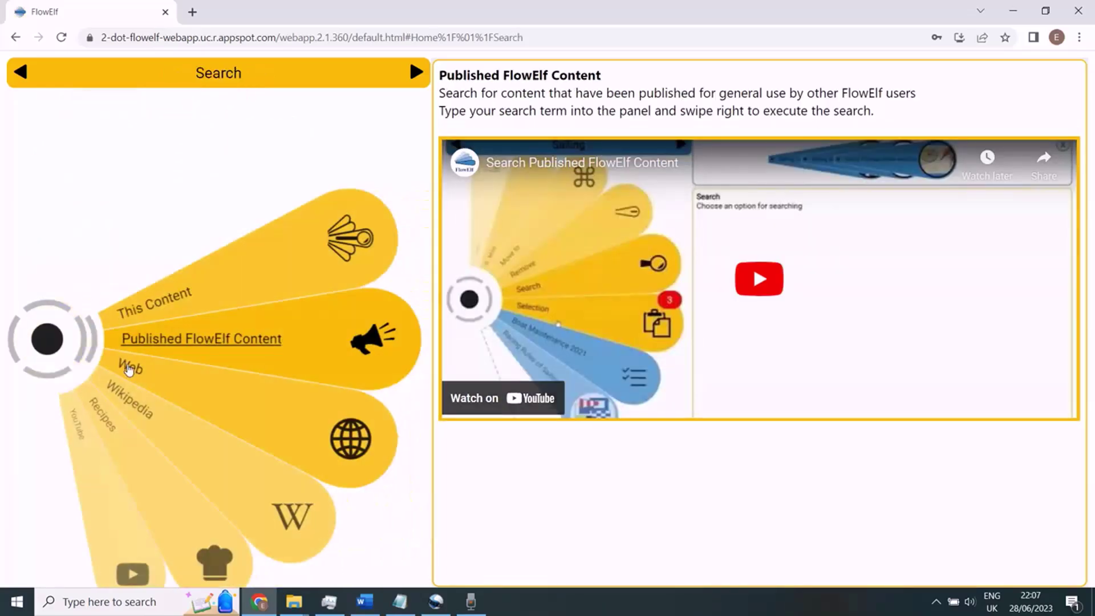
scroll(122, 362, down, 2)
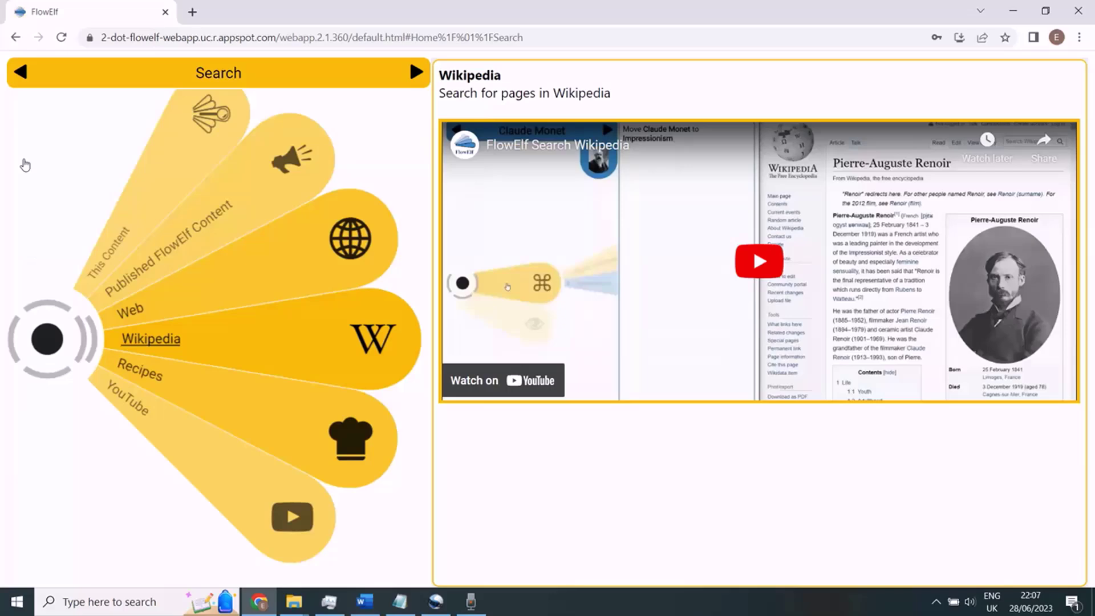
click(19, 75)
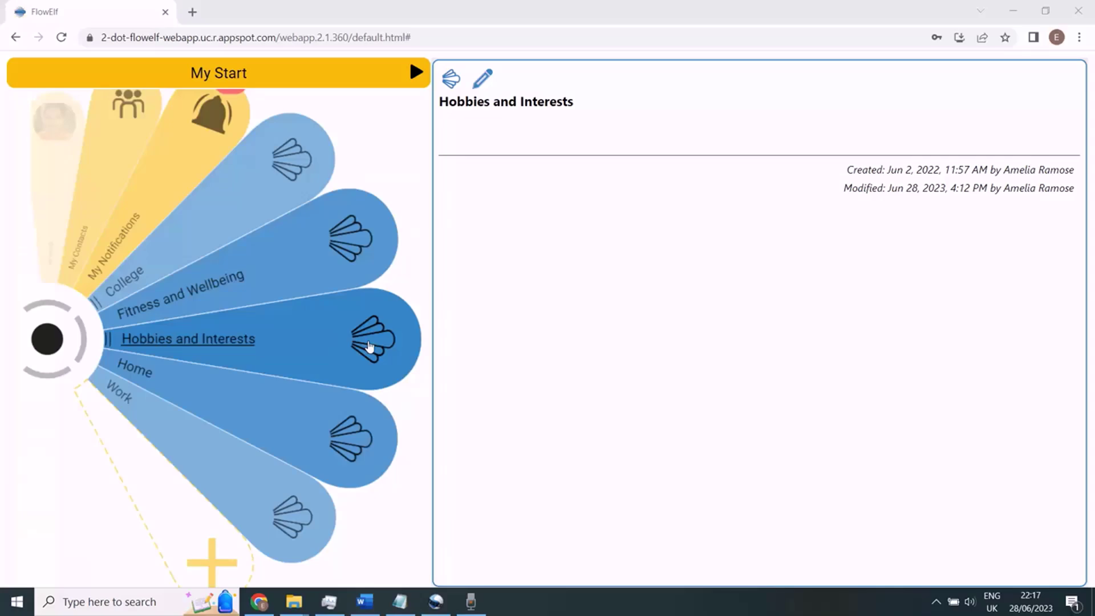
Show the Hobbies and Interests action fan and highlight Collaborate
click(370, 345)
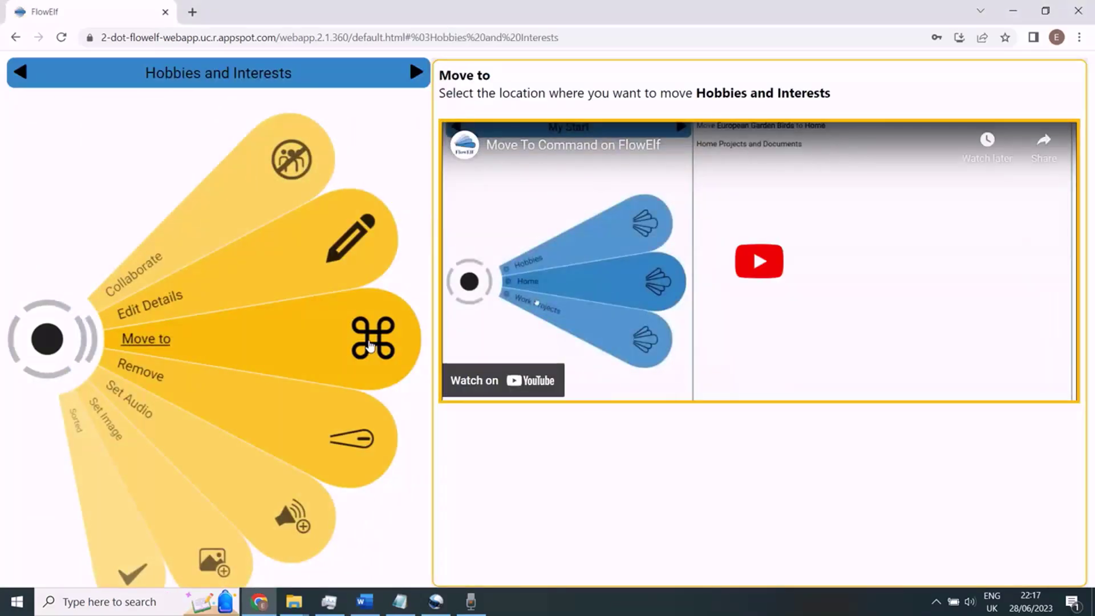
click(207, 231)
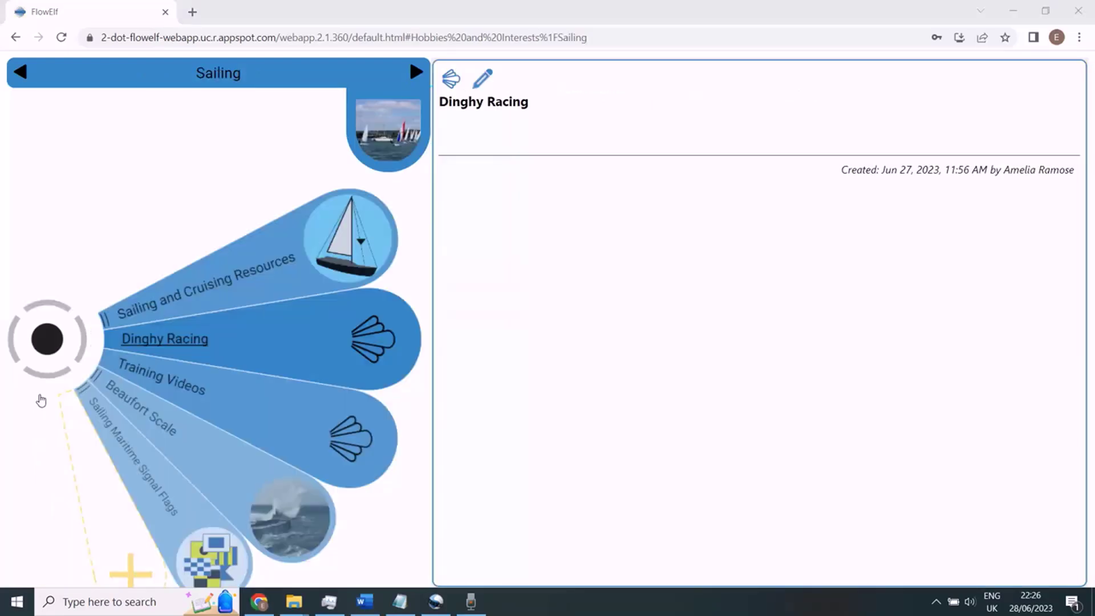
Select Sailing and Cruising Resources, Beaufort Scale and Signal Flags, discard them, and go up two levels
click(349, 251)
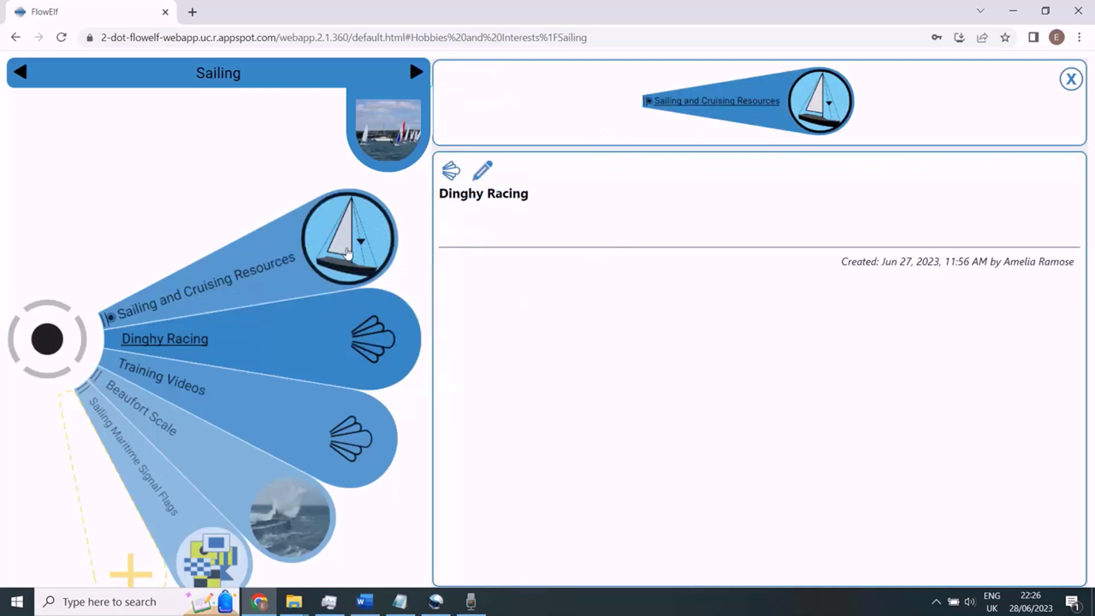
click(286, 512)
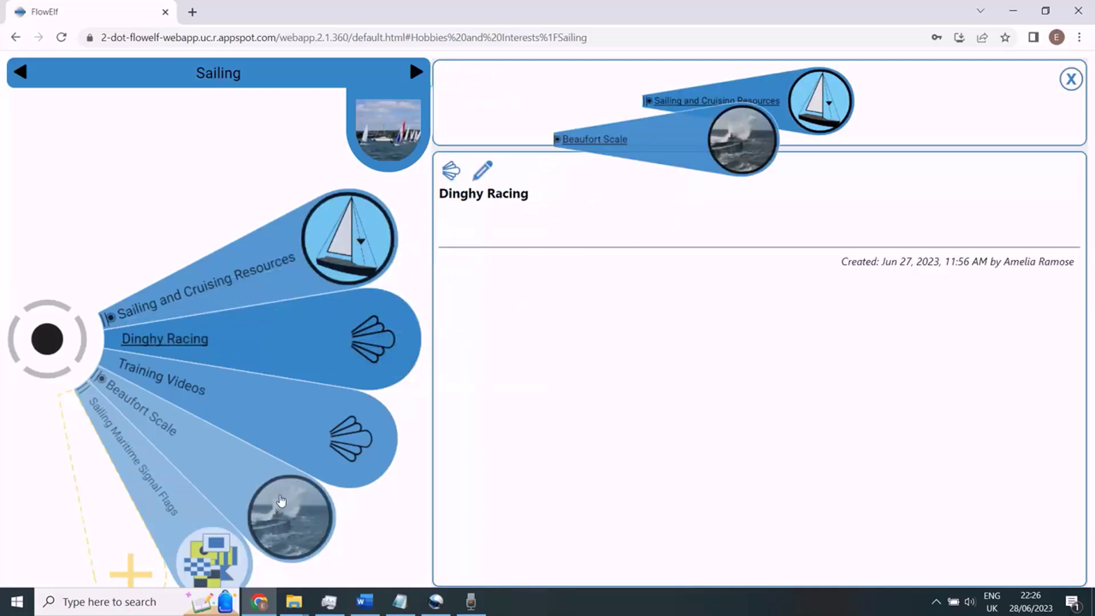
click(206, 562)
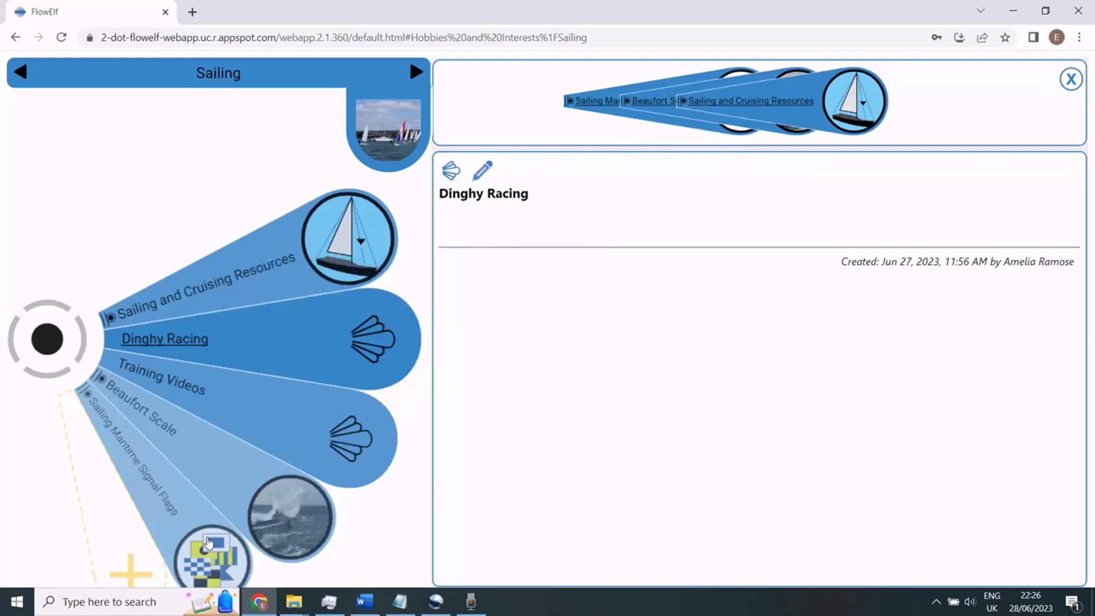
click(1072, 78)
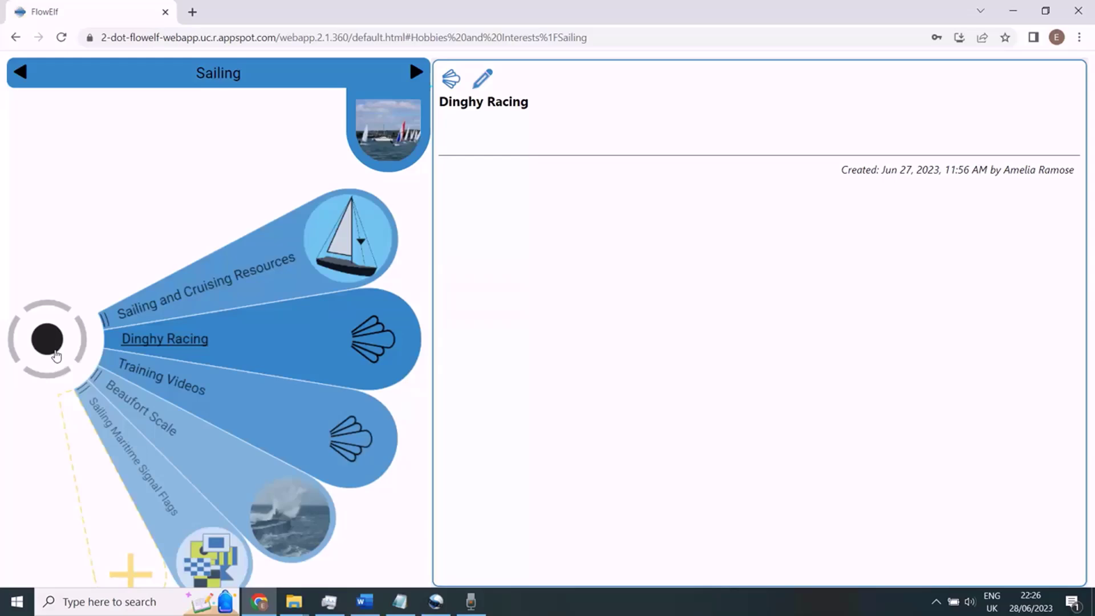
click(16, 334)
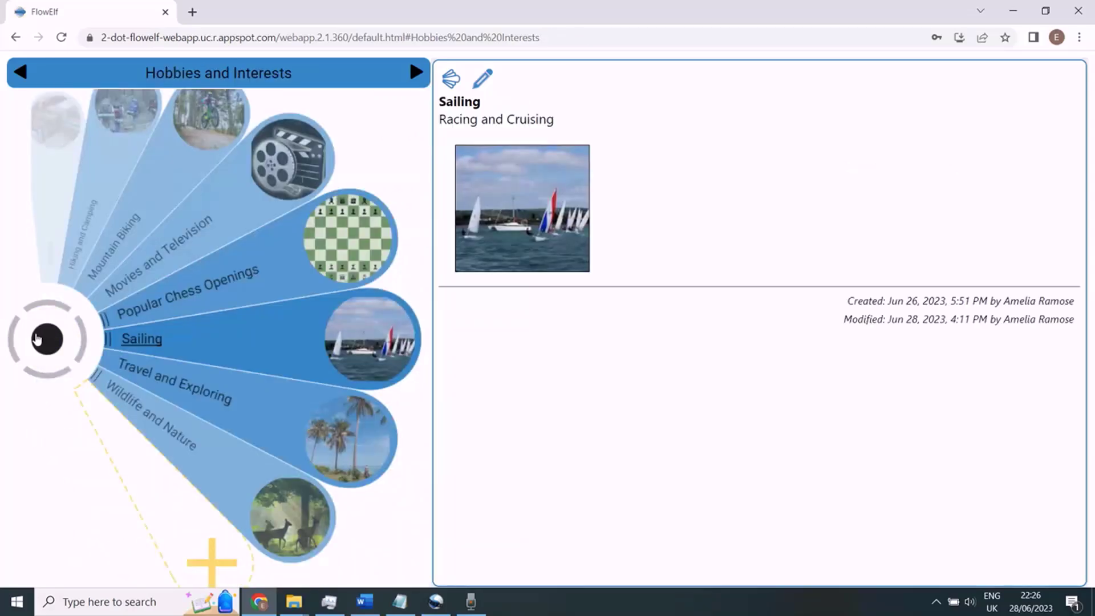
click(14, 334)
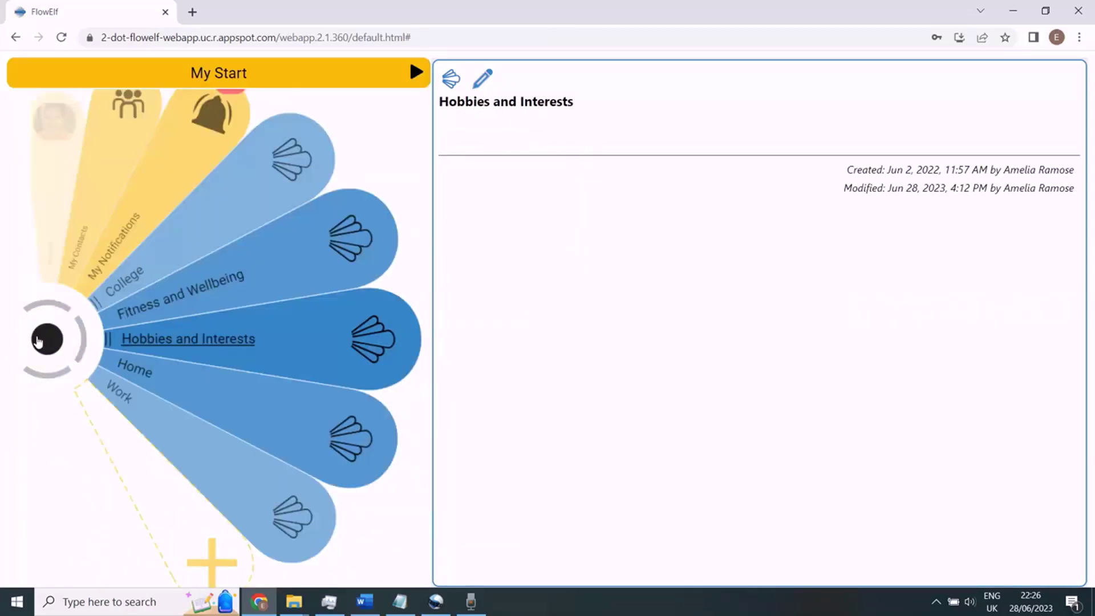